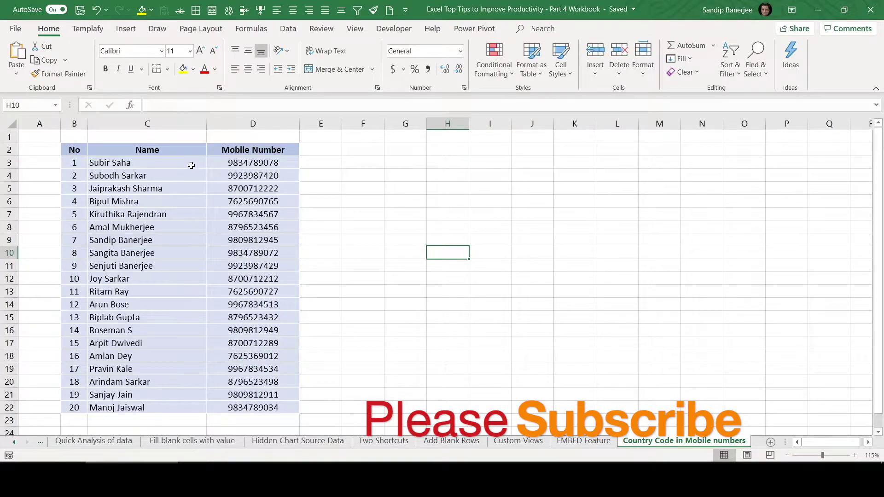
Select the twenty mobile numbers D3:D22 and bring up the Format Cells settings via More Number Formats
{"action": "left_click_drag", "start_coordinate": [286, 161], "coordinate": [261, 410]}
{"action": "key", "text": "ctrl+q"}
{"action": "left_click", "coordinate": [459, 52]}
{"action": "left_click", "coordinate": [483, 344]}
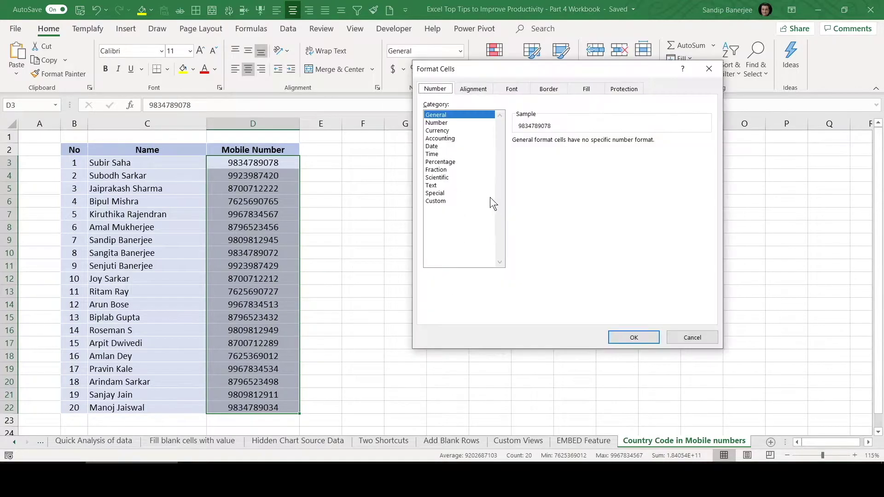
Browse the Custom category's format codes on the Number tab, then cancel without changes
{"action": "left_click", "coordinate": [435, 89]}
{"action": "left_click", "coordinate": [438, 201]}
{"action": "left_click", "coordinate": [439, 201]}
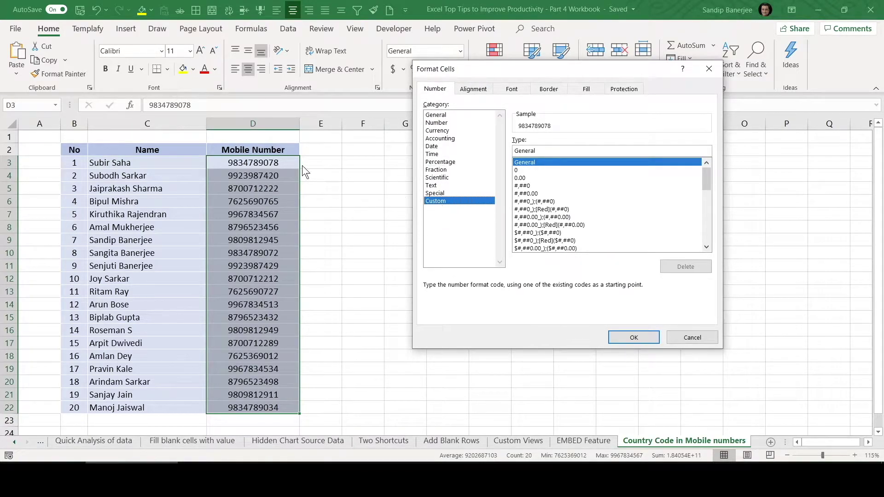
{"action": "left_click", "coordinate": [535, 165]}
{"action": "left_click", "coordinate": [542, 166]}
{"action": "left_click", "coordinate": [542, 167]}
{"action": "left_click", "coordinate": [680, 336]}
Reopen Format Cells with Ctrl+1, show the Custom codes and move the dialog off the numbers
{"action": "key", "text": "ctrl+1"}
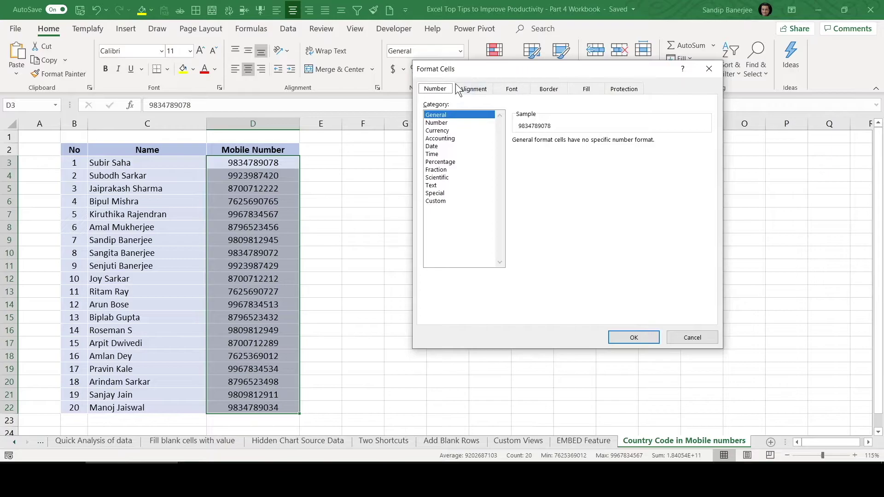
{"action": "left_click", "coordinate": [434, 90]}
{"action": "left_click", "coordinate": [440, 203]}
{"action": "left_click_drag", "start_coordinate": [547, 65], "coordinate": [455, 138]}
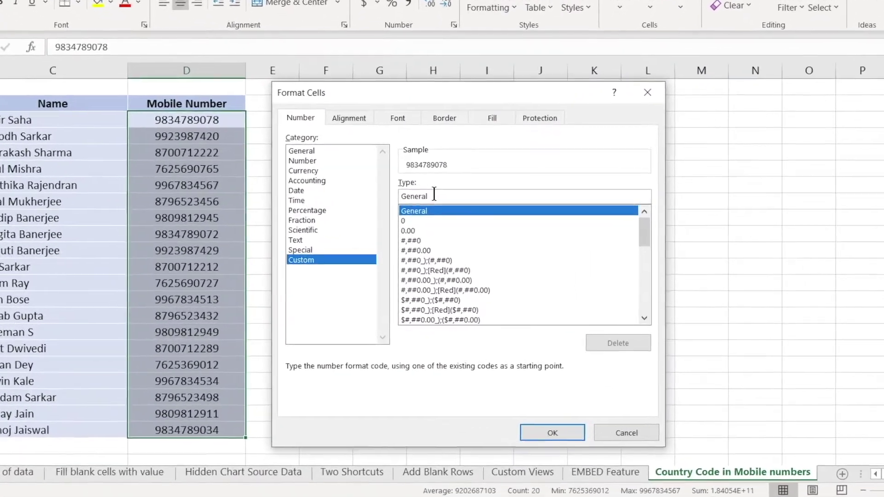
{"action": "left_click", "coordinate": [445, 215]}
{"action": "left_click_drag", "start_coordinate": [429, 187], "coordinate": [391, 183]}
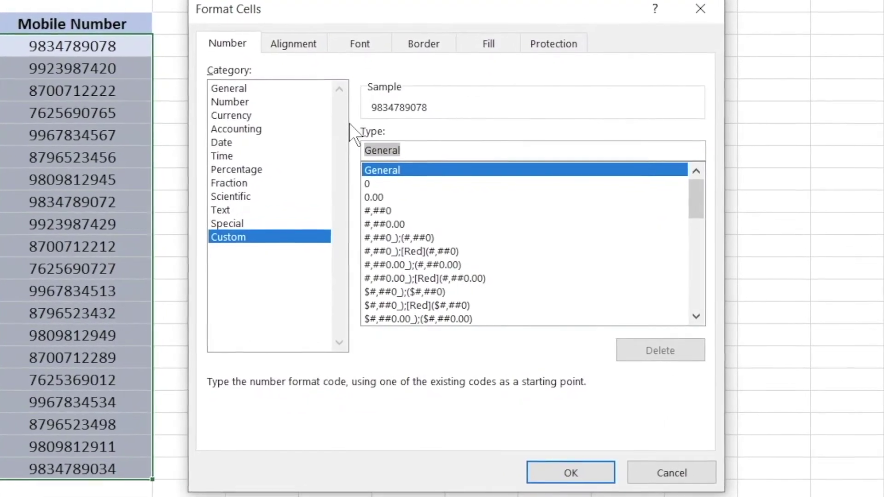
{"action": "key", "text": "BackSpace"}
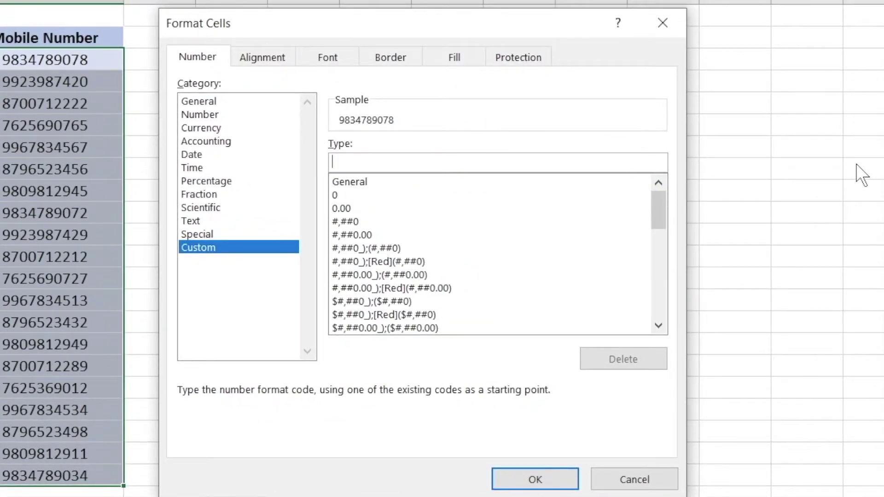
{"action": "type", "text": "+91"}
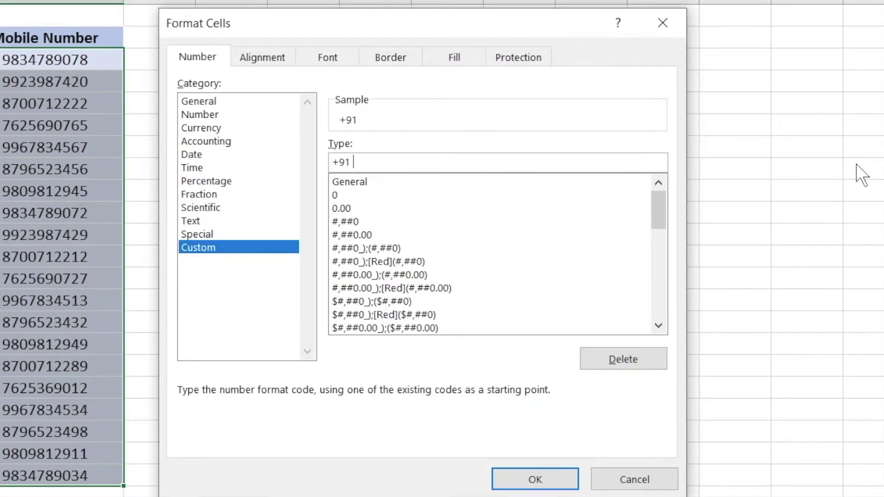
{"action": "type", "text": "0000"}
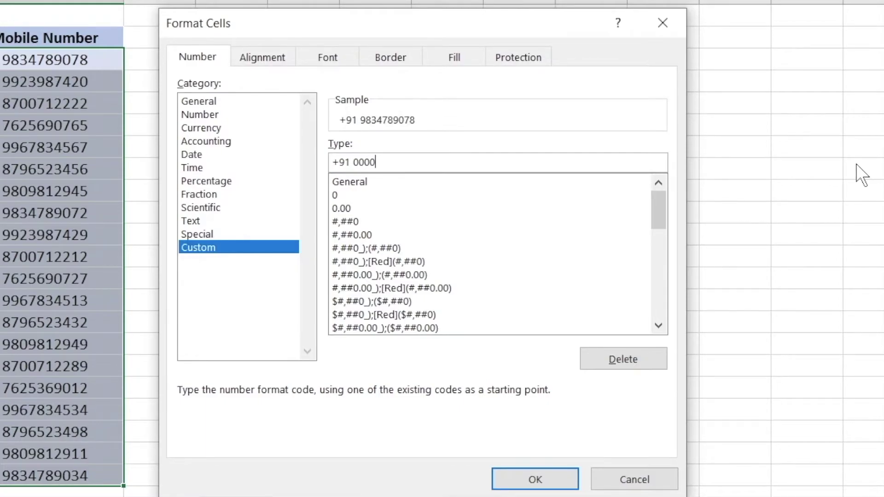
{"action": "type", "text": "0"}
{"action": "type", "text": "00000"}
{"action": "left_click", "coordinate": [531, 472]}
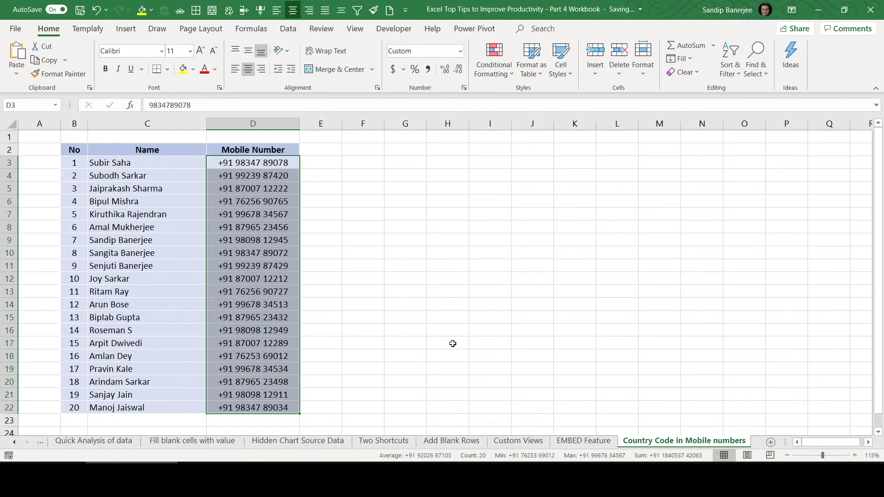
{"action": "left_click", "coordinate": [311, 305]}
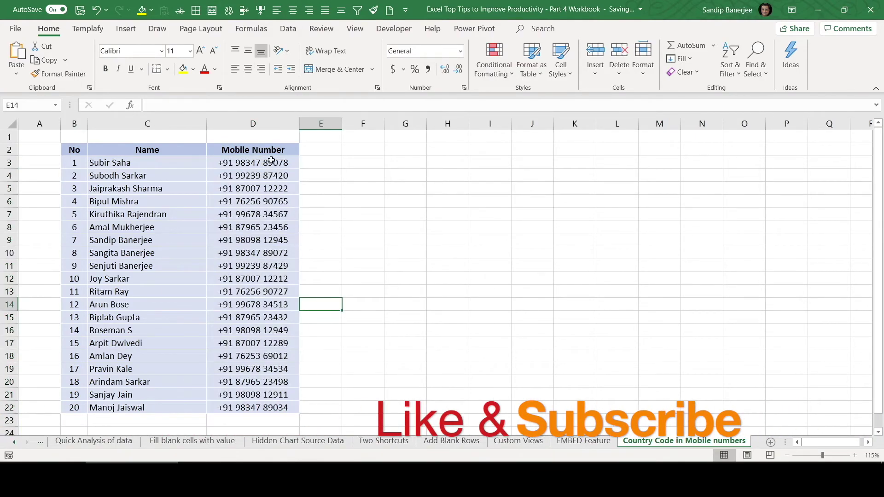
{"action": "left_click", "coordinate": [257, 216]}
{"action": "left_click", "coordinate": [246, 192]}
{"action": "left_click", "coordinate": [260, 161]}
{"action": "left_click", "coordinate": [269, 202]}
{"action": "left_click", "coordinate": [264, 249]}
{"action": "left_click", "coordinate": [268, 292]}
{"action": "left_click", "coordinate": [257, 241]}
{"action": "left_click", "coordinate": [255, 204]}
{"action": "left_click", "coordinate": [260, 165]}
{"action": "left_click", "coordinate": [256, 206]}
{"action": "left_click", "coordinate": [249, 267]}
{"action": "left_click", "coordinate": [257, 301]}
{"action": "left_click", "coordinate": [392, 178]}
{"action": "left_click", "coordinate": [367, 286]}
{"action": "left_click", "coordinate": [405, 178]}
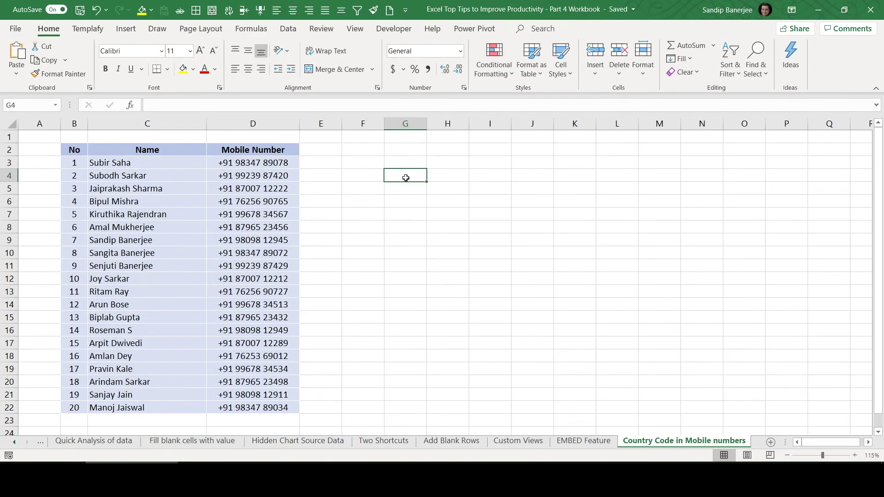